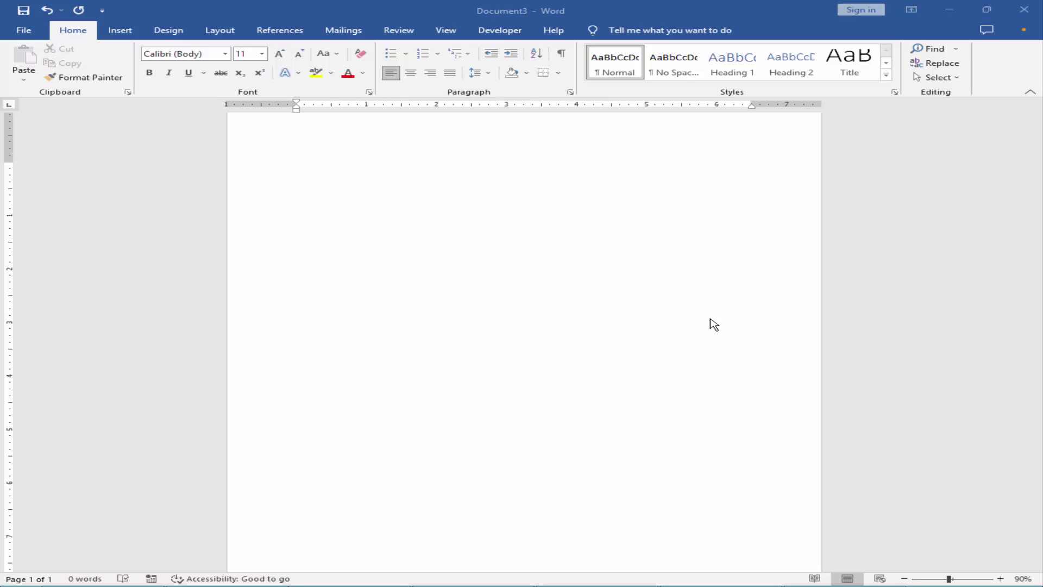
- Place the insertion point in the blank Document3
left_click(510, 293)
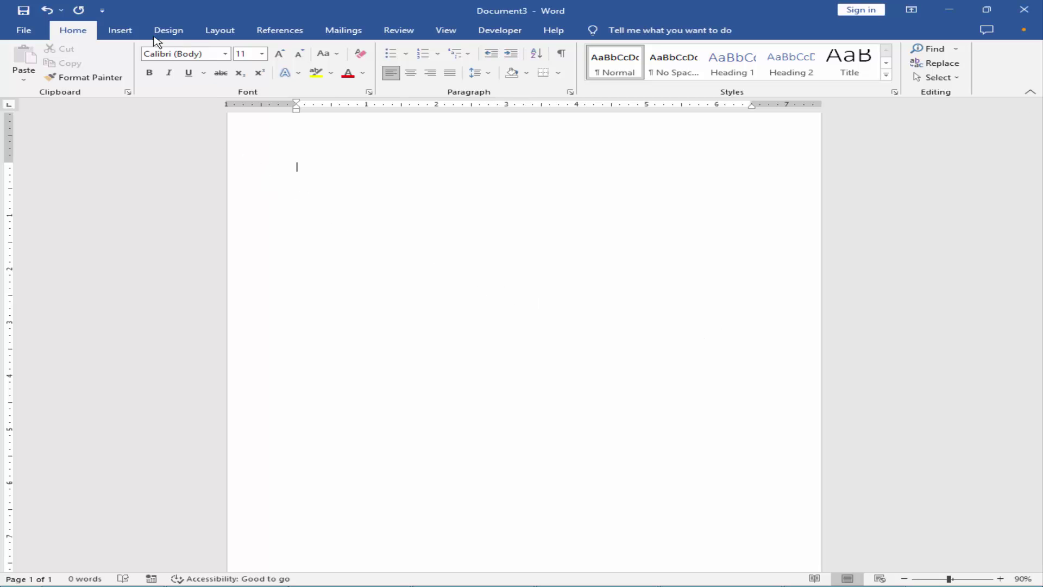
- Insert the Desktop photo flowers-7135053_960_720 into the document from this device
left_click(122, 32)
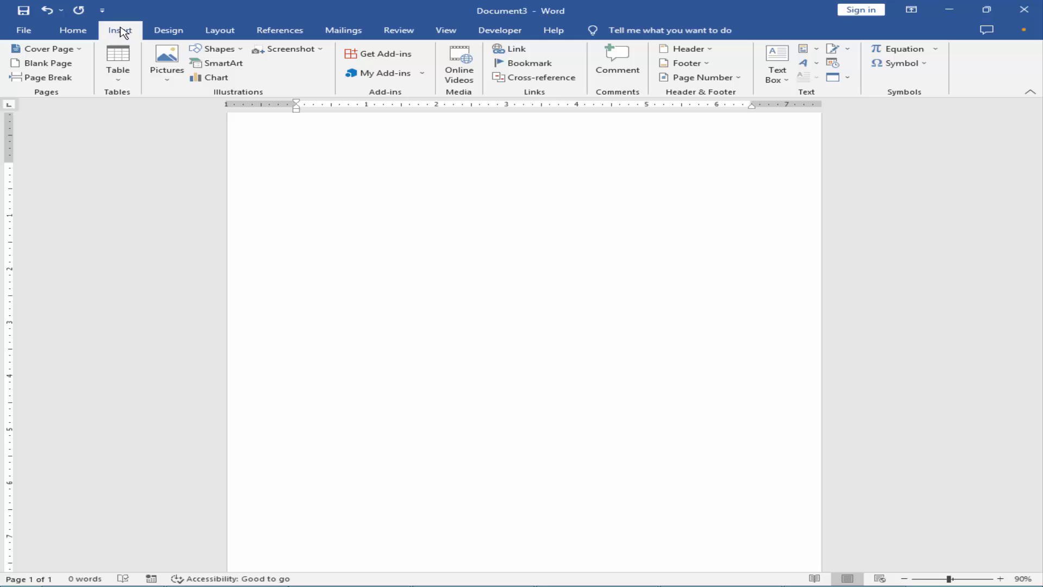
left_click(167, 81)
left_click(222, 110)
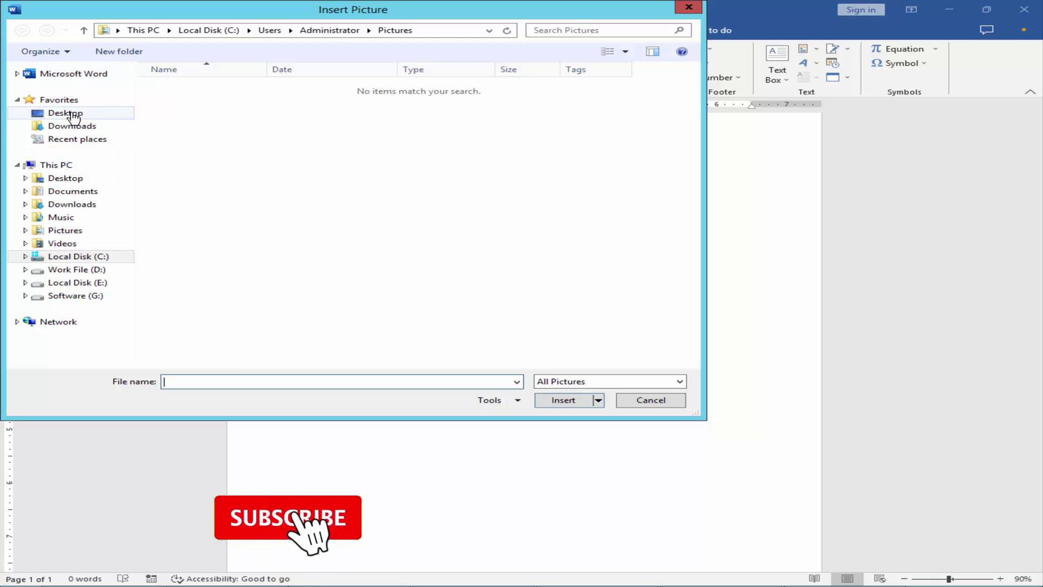
left_click(60, 113)
left_click(208, 223)
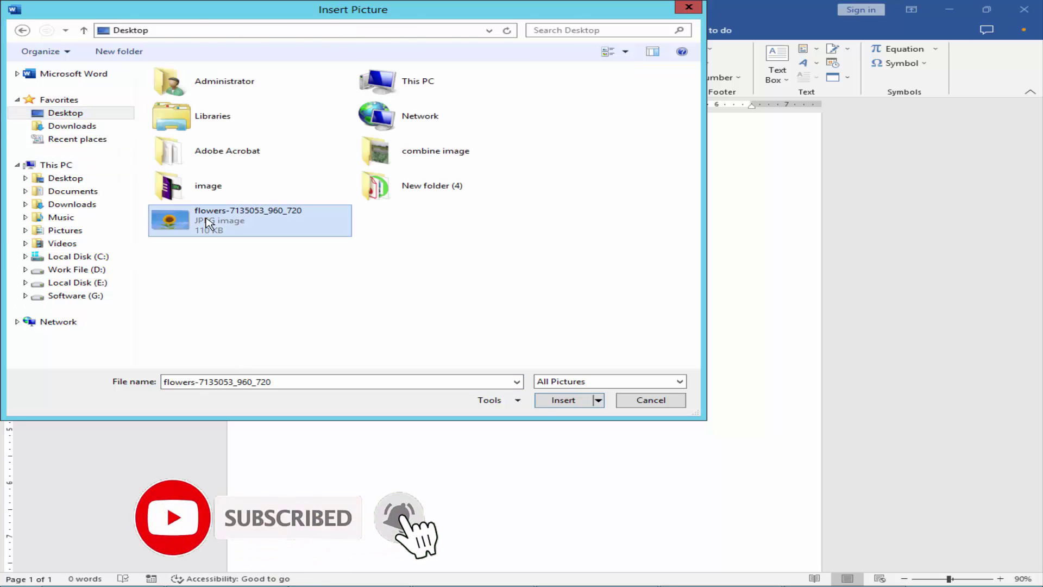
left_click(540, 404)
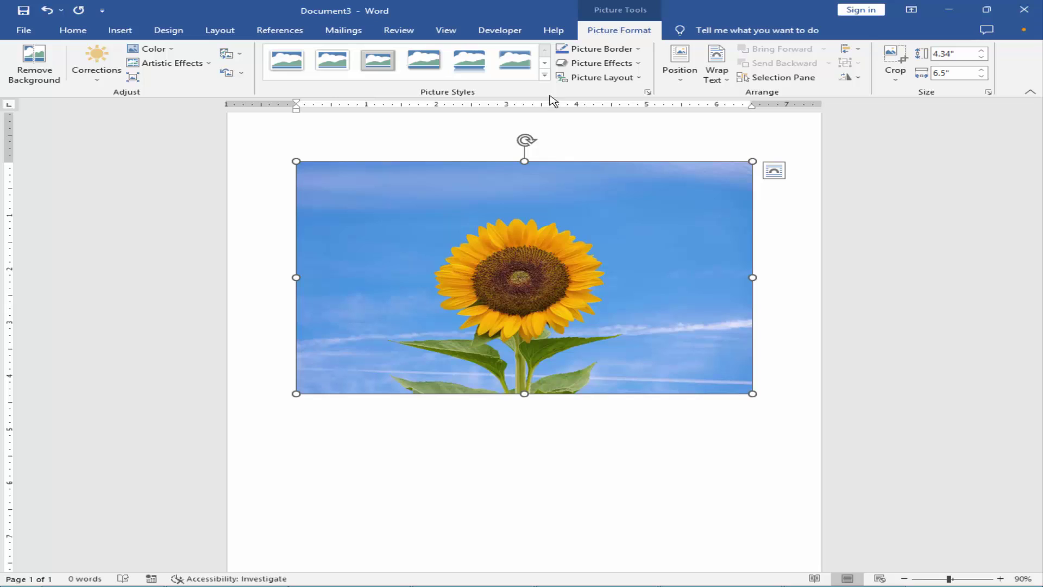
- Start Remove Background on the sunflower photo and bring the magenta preview into view
left_click(34, 61)
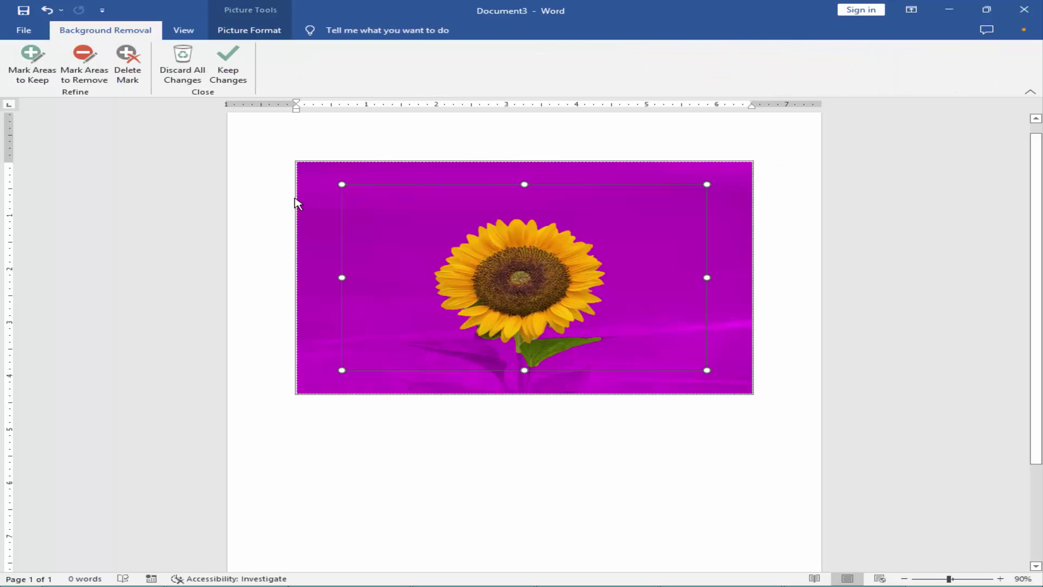
scroll(577, 267, "up", 5)
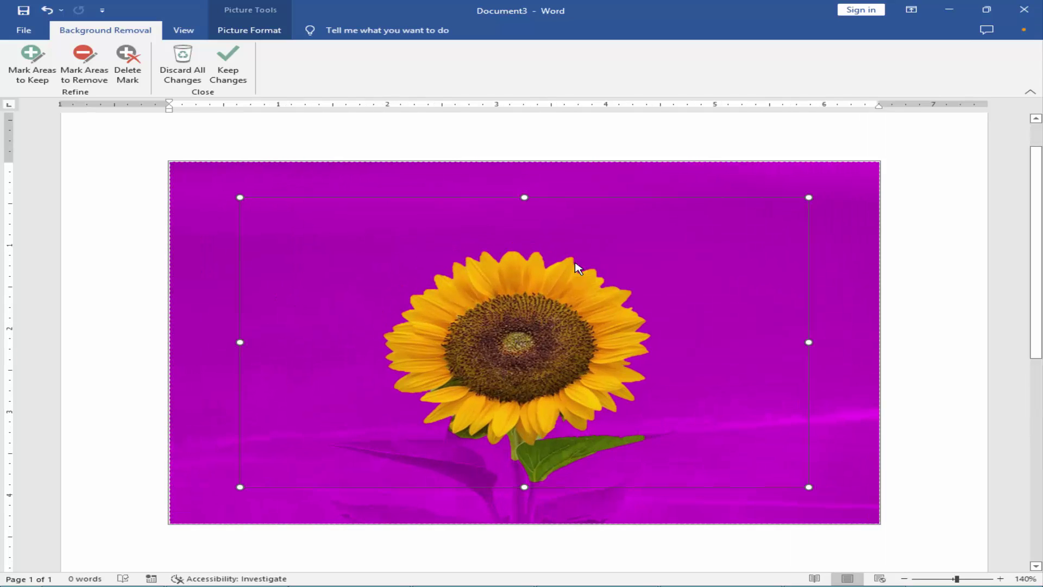
scroll(577, 267, "up", 2)
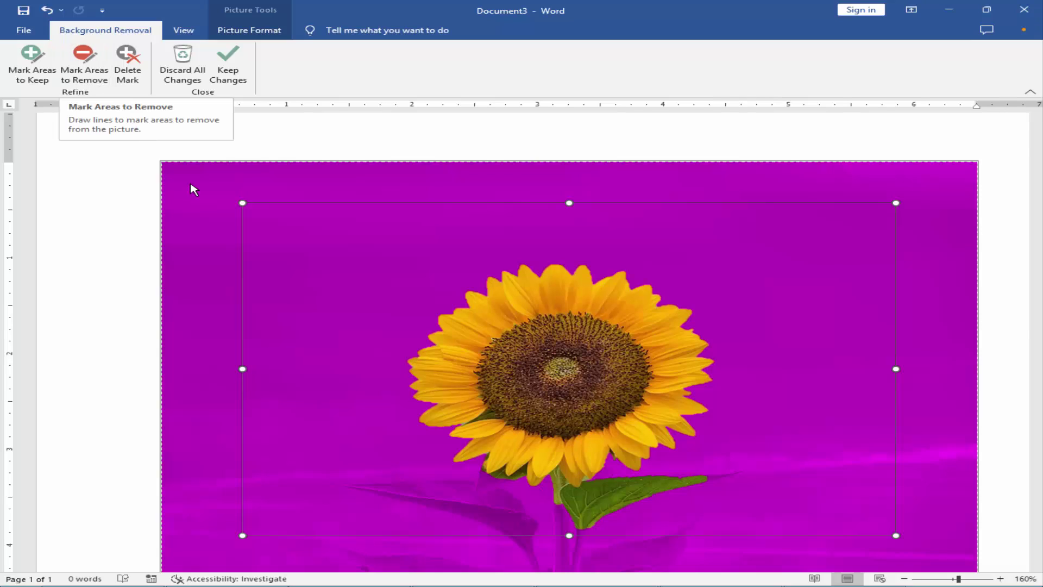
scroll(663, 336, "down", 3)
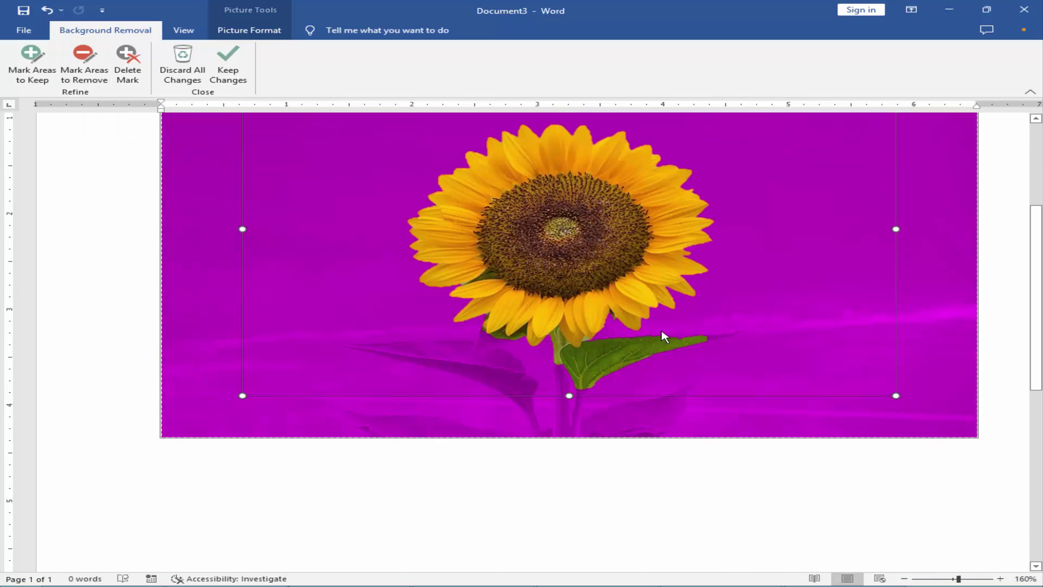
- Mark the lower-left leaf, the lower-right leaf, the stem and the bottom-left leaf as areas to keep
left_click(25, 74)
mouse_move(417, 348)
left_mouse_down()
mouse_move(528, 376)
mouse_move(519, 379)
left_mouse_up()
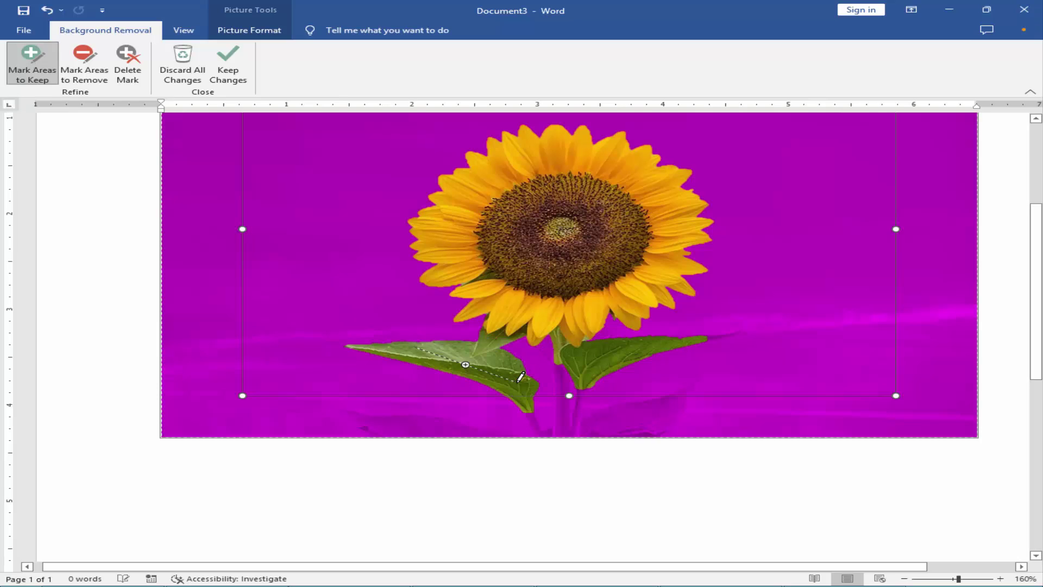
scroll(520, 376, "up", 2)
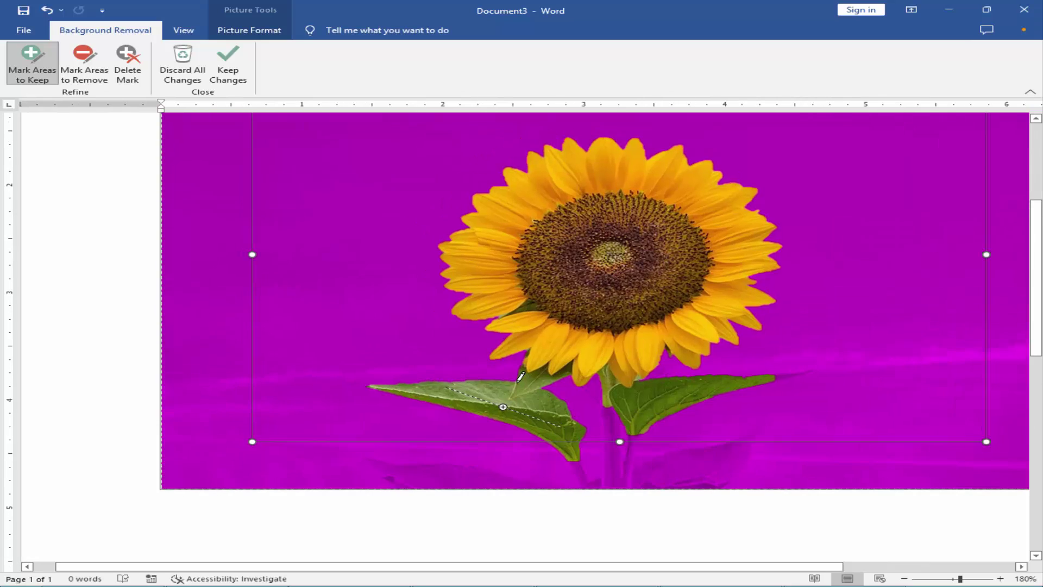
scroll(520, 376, "up", 2)
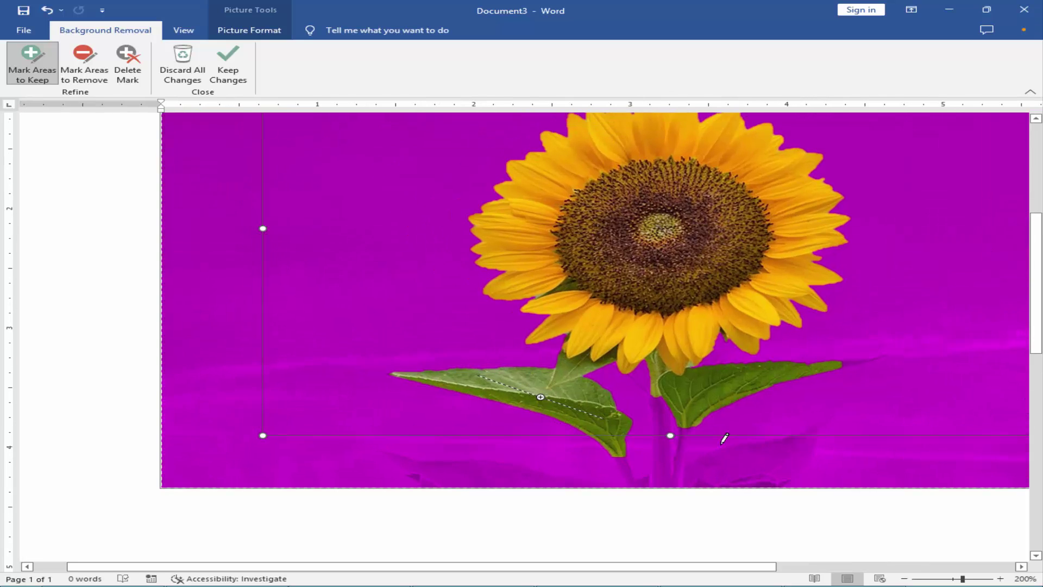
scroll(773, 451, "down", 3)
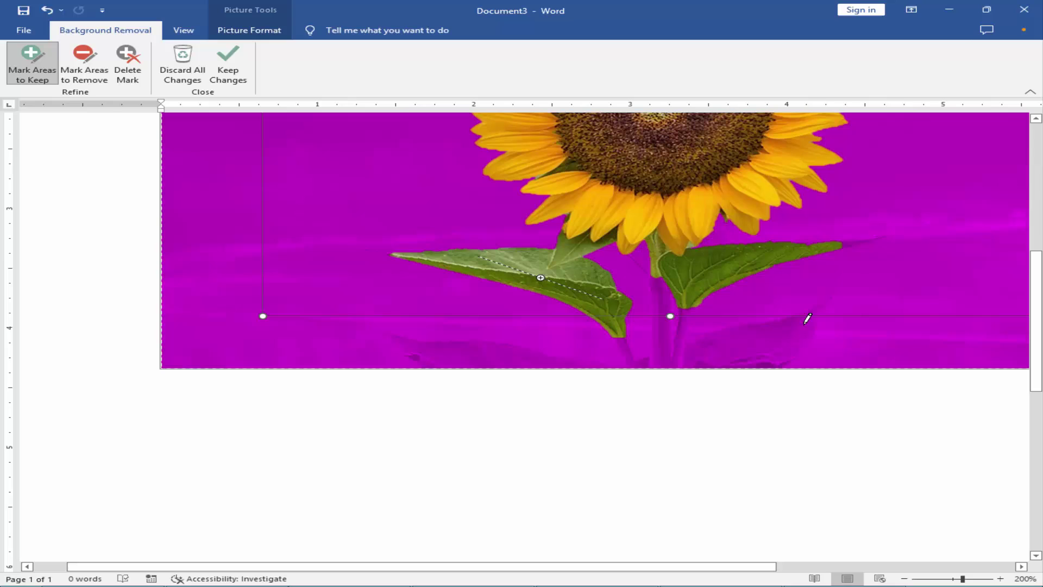
left_click_drag(722, 346, 719, 351)
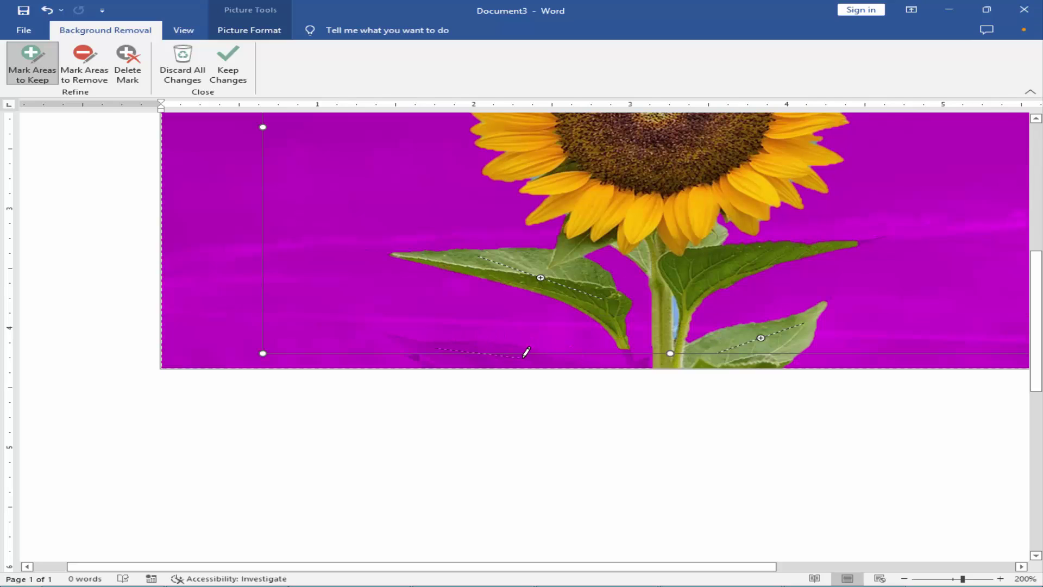
left_click_drag(526, 352, 522, 355)
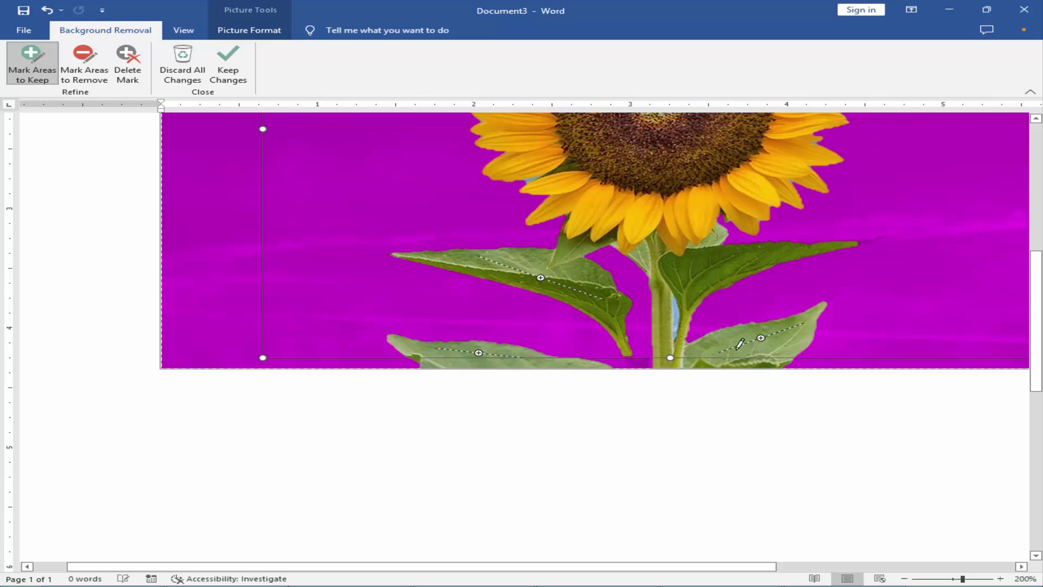
- Add keep marks on the stem base and the lower-right leaf's edge
scroll(675, 380, "up", 3)
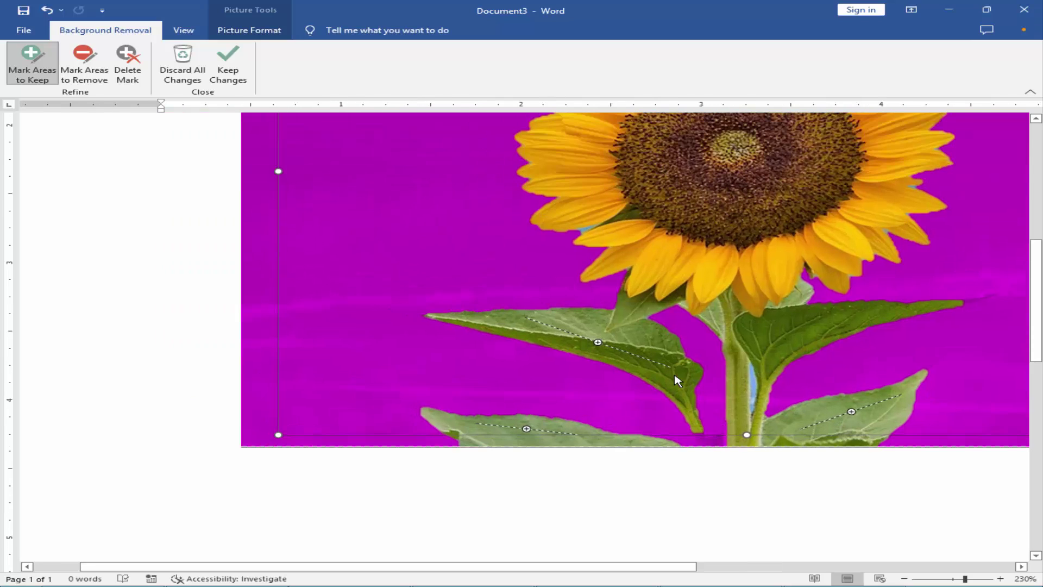
scroll(676, 368, "down", 2)
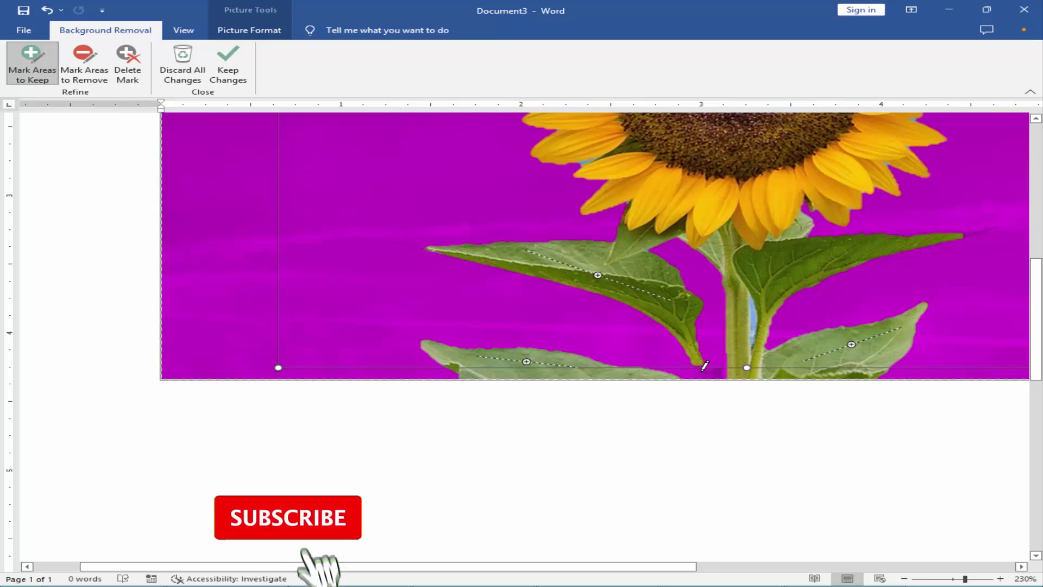
left_click_drag(698, 363, 705, 376)
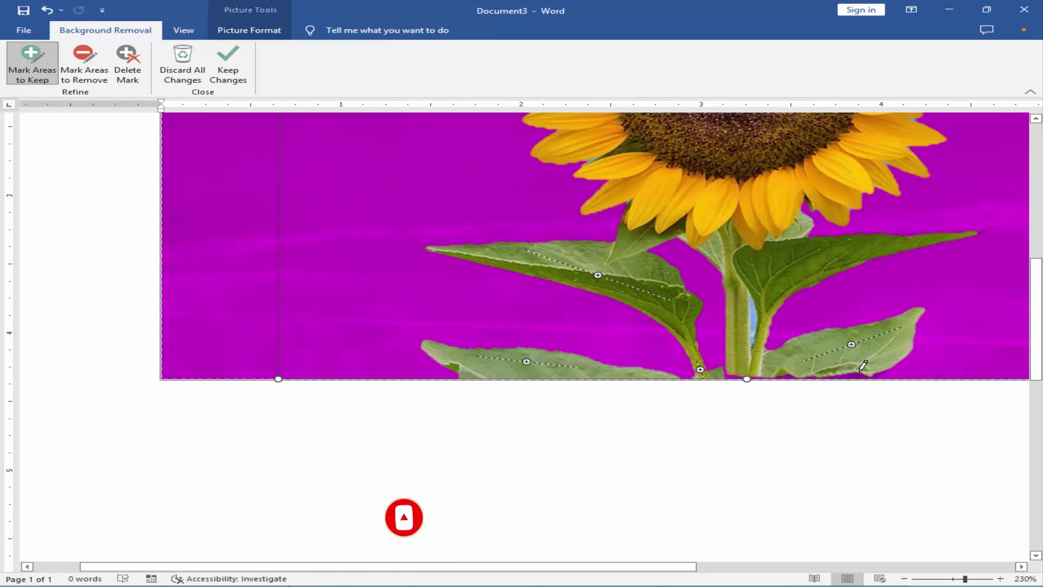
left_click_drag(854, 372, 784, 373)
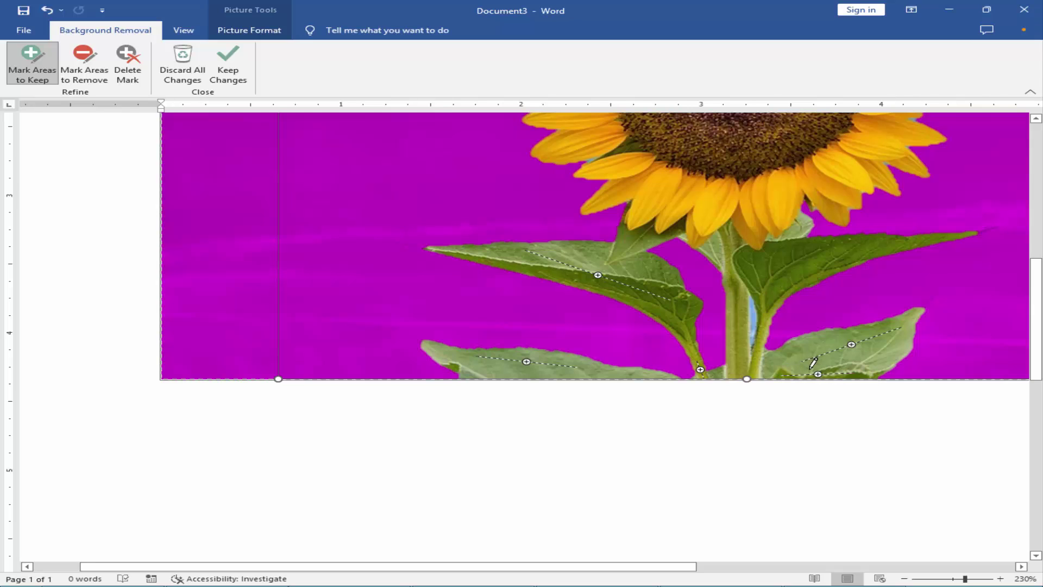
scroll(804, 364, "up", 2, "ctrl")
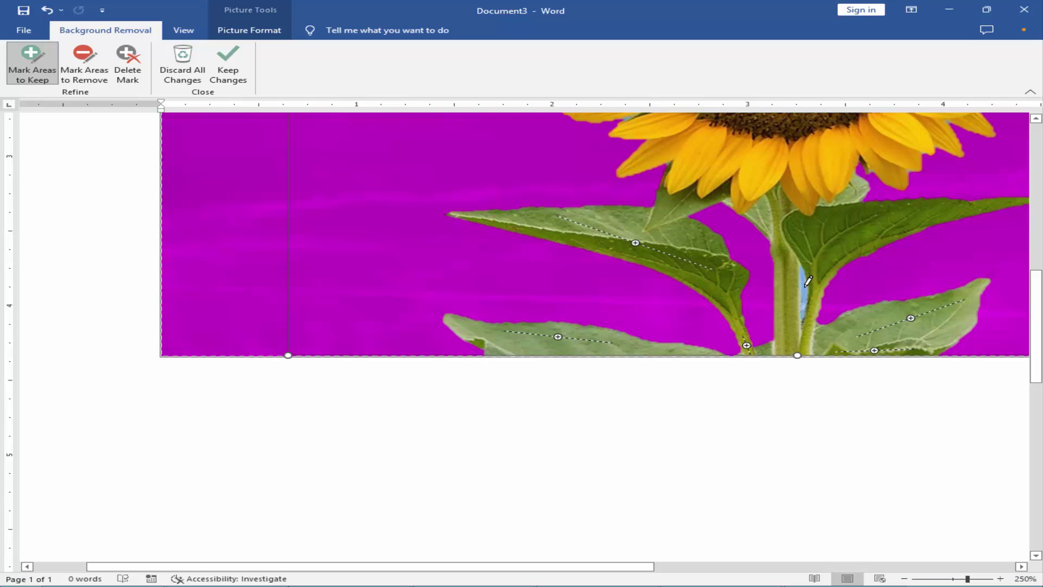
- Draw remove strokes down the blue gap by the stem and beside the lower-left leaf tip
left_click(86, 77)
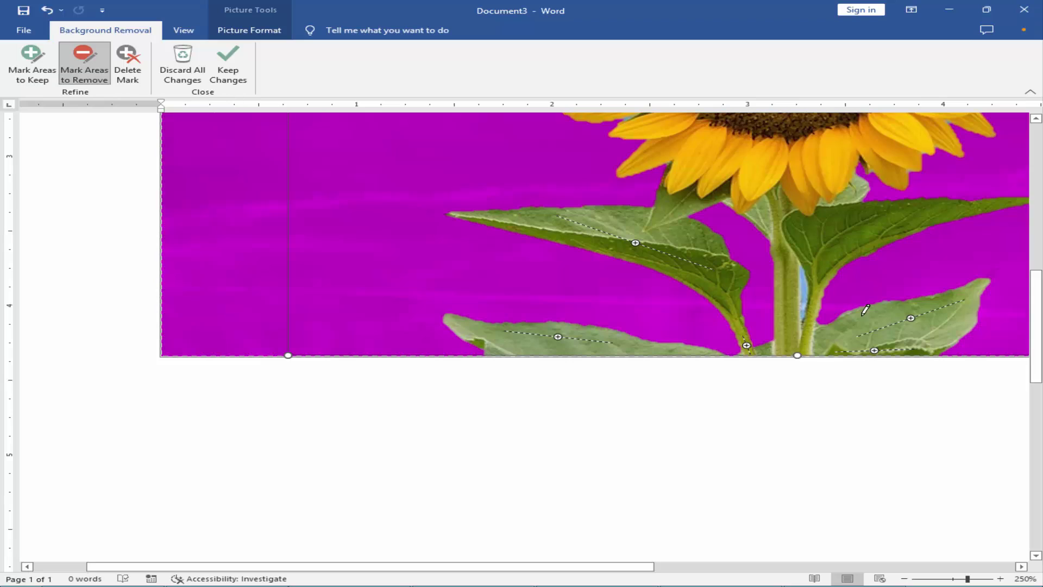
left_click_drag(803, 273, 808, 291)
scroll(804, 340, "up", 2)
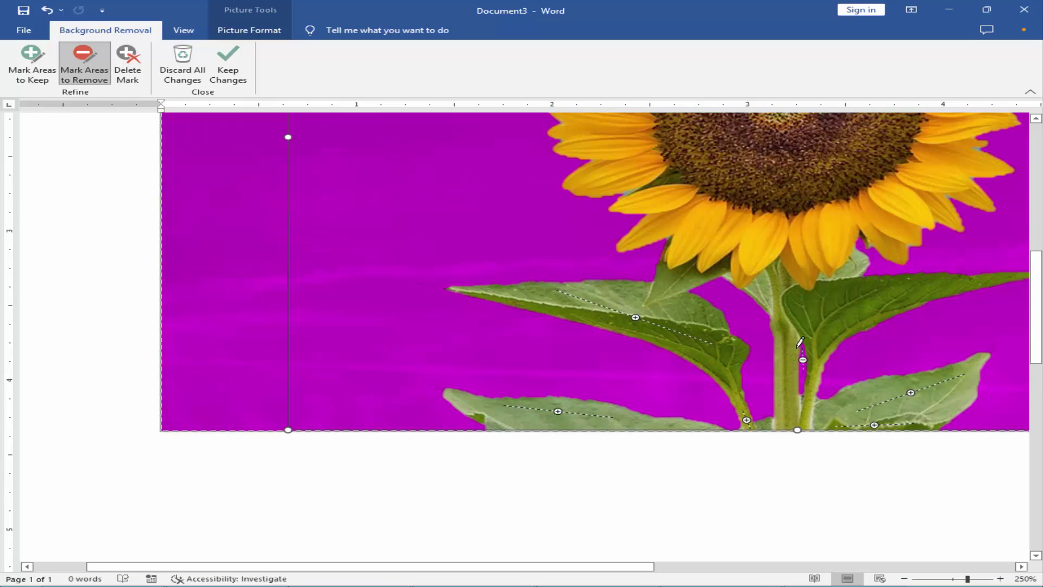
left_click_drag(436, 385, 455, 398)
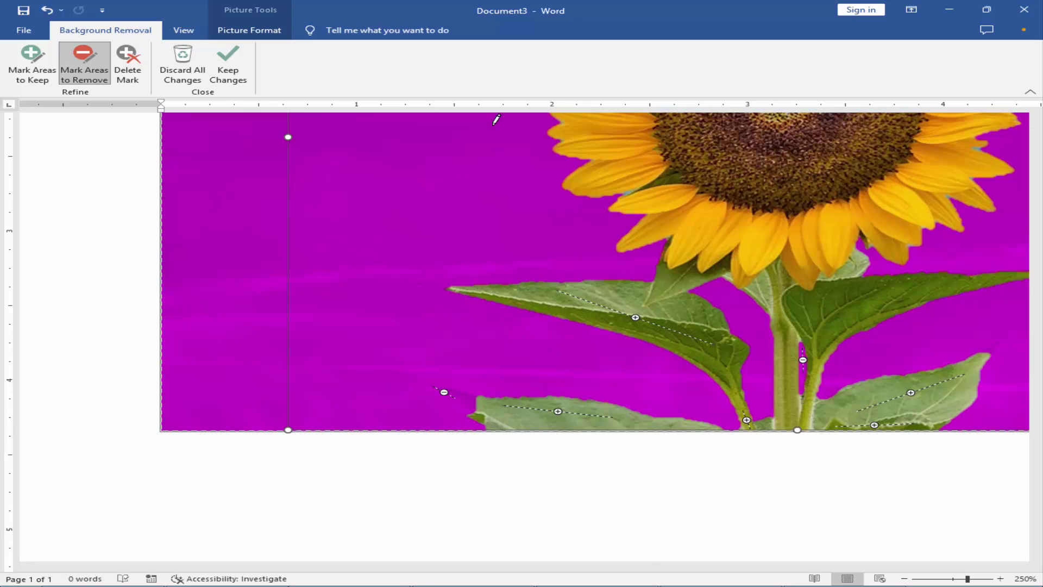
- Draw keep marks over the small leaf tip
left_click(15, 68)
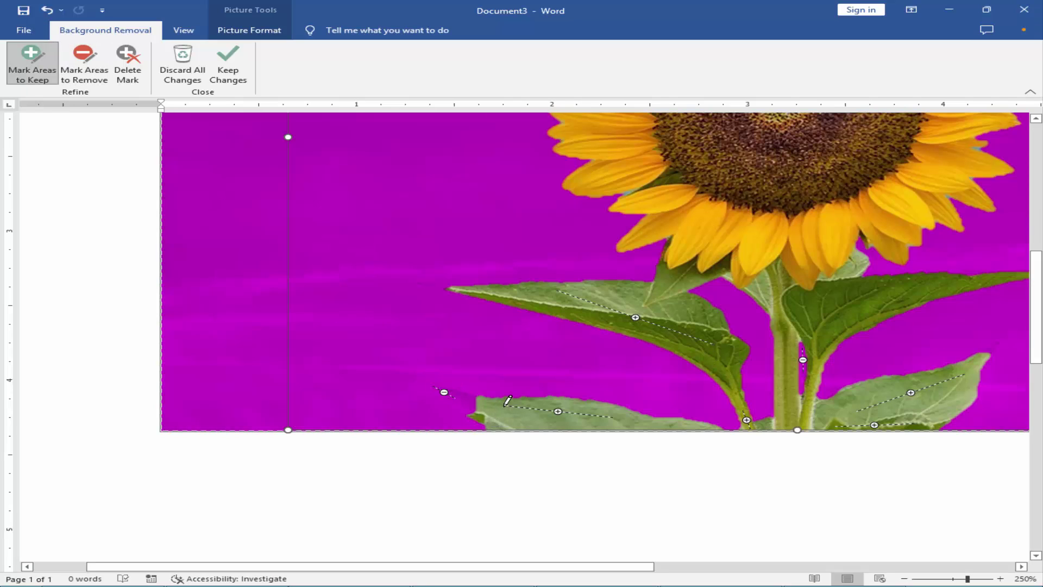
left_click_drag(443, 389, 496, 408)
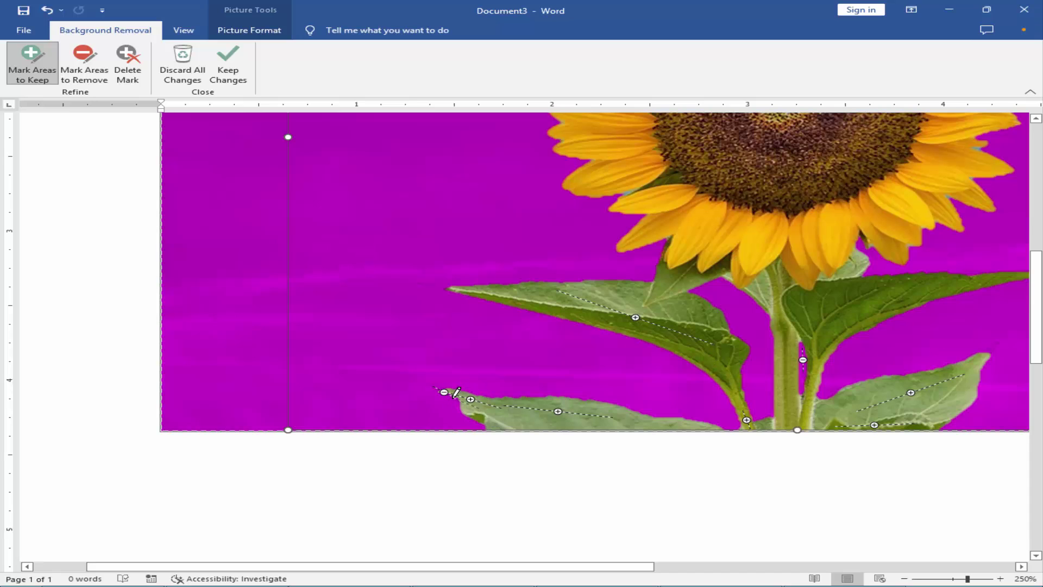
left_click_drag(455, 397, 473, 409)
scroll(465, 391, "up", 8)
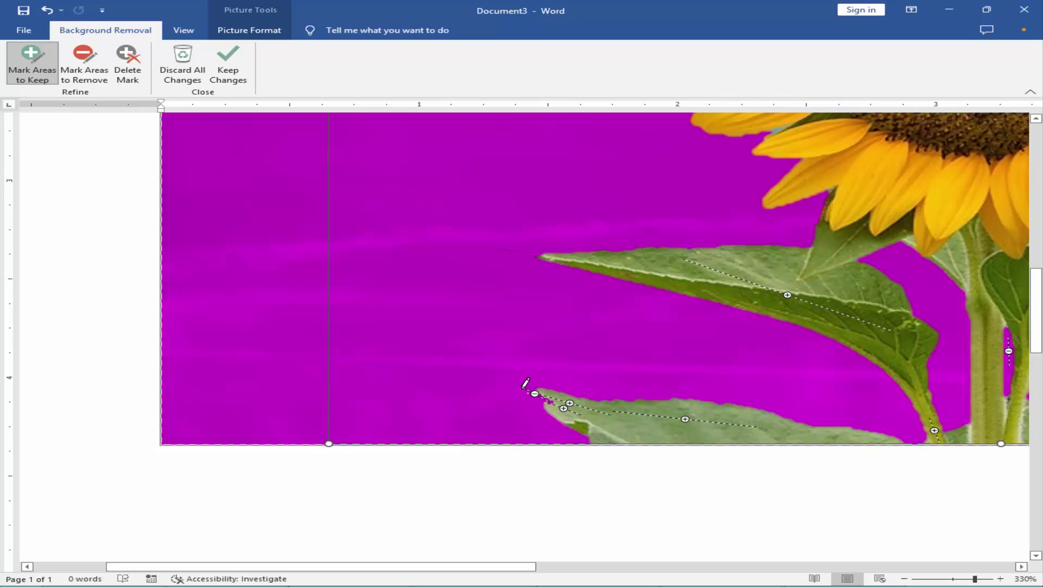
- Add several keep marks along the pointed lower leaf tip
left_click_drag(507, 375, 584, 407)
left_click(510, 376)
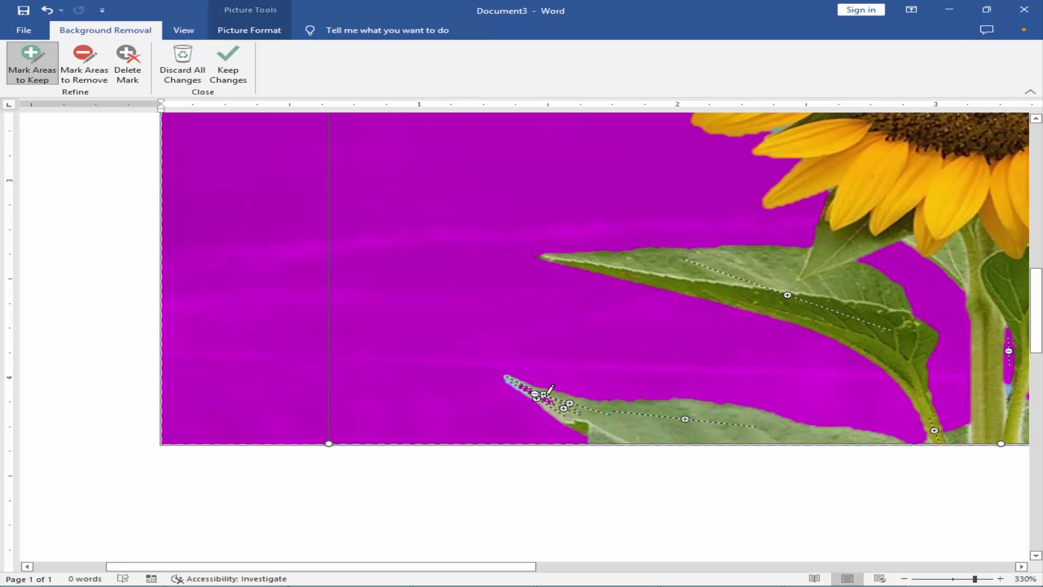
scroll(546, 396, "down", 3)
scroll(557, 398, "up", 3)
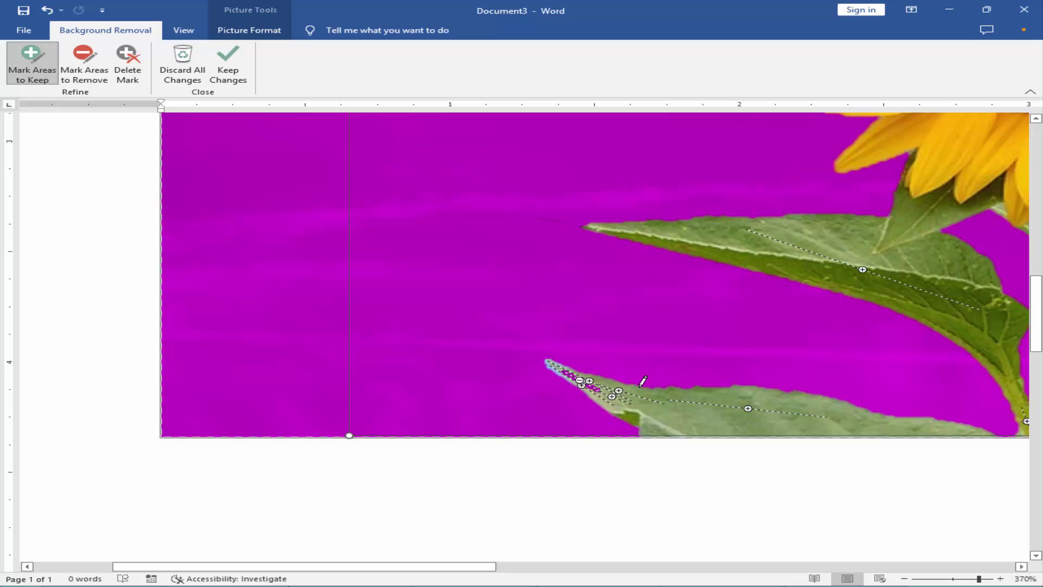
left_click(589, 383)
left_click(571, 374)
left_click(565, 371)
scroll(635, 398, "up", 4)
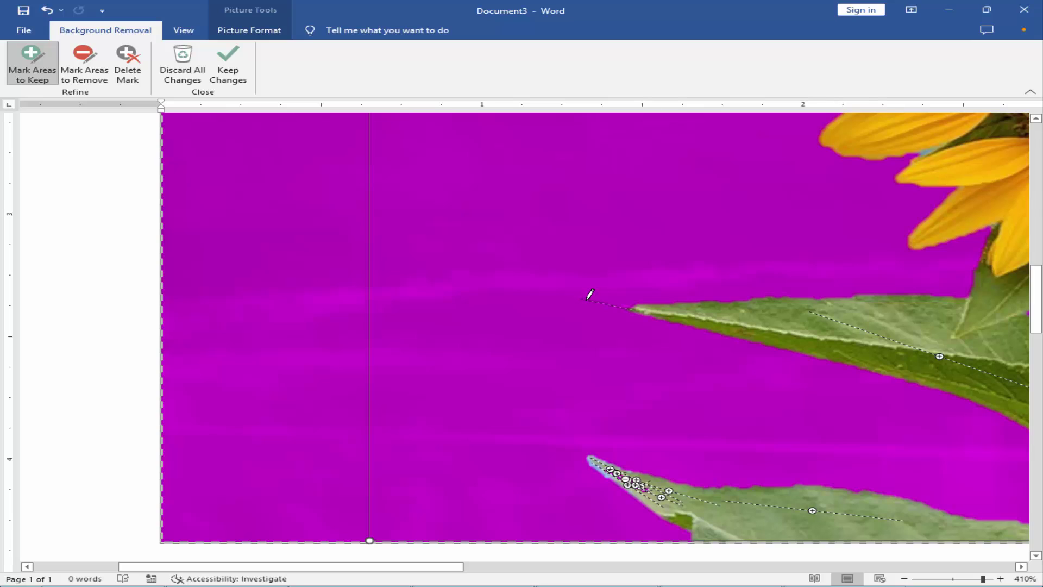
left_click_drag(589, 295, 588, 296)
scroll(654, 451, "down", 3)
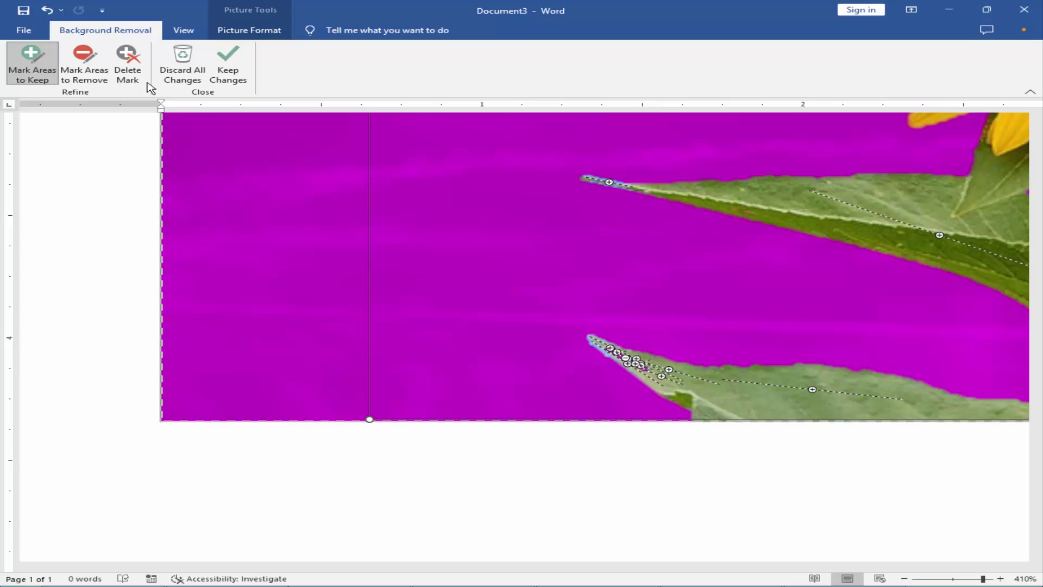
- Delete six surplus keep marks on the lower leaf tip, undoing the last deletion
left_click(127, 63)
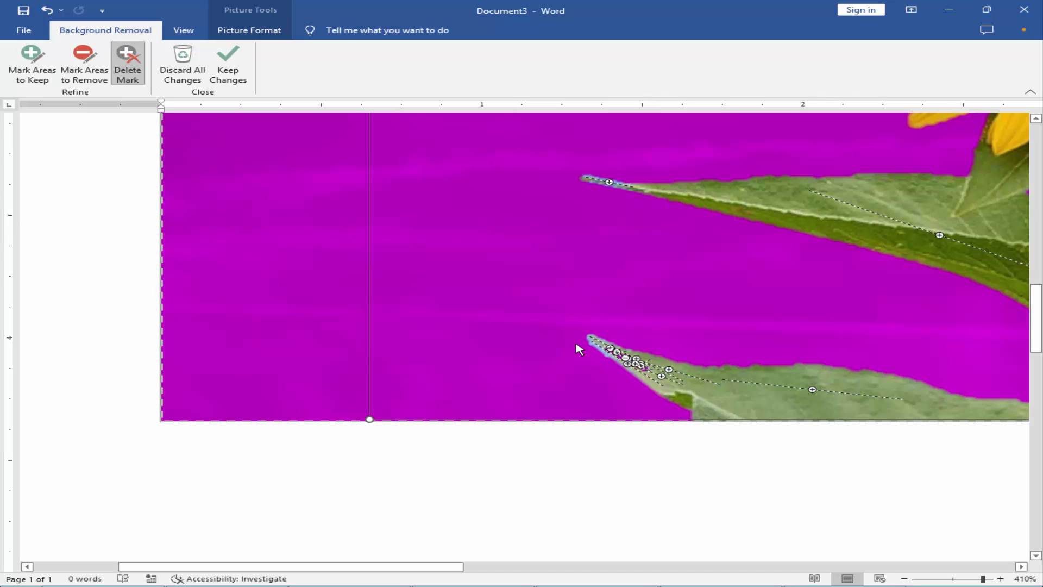
left_click(636, 362)
left_click(635, 359)
left_click(617, 351)
left_click(661, 375)
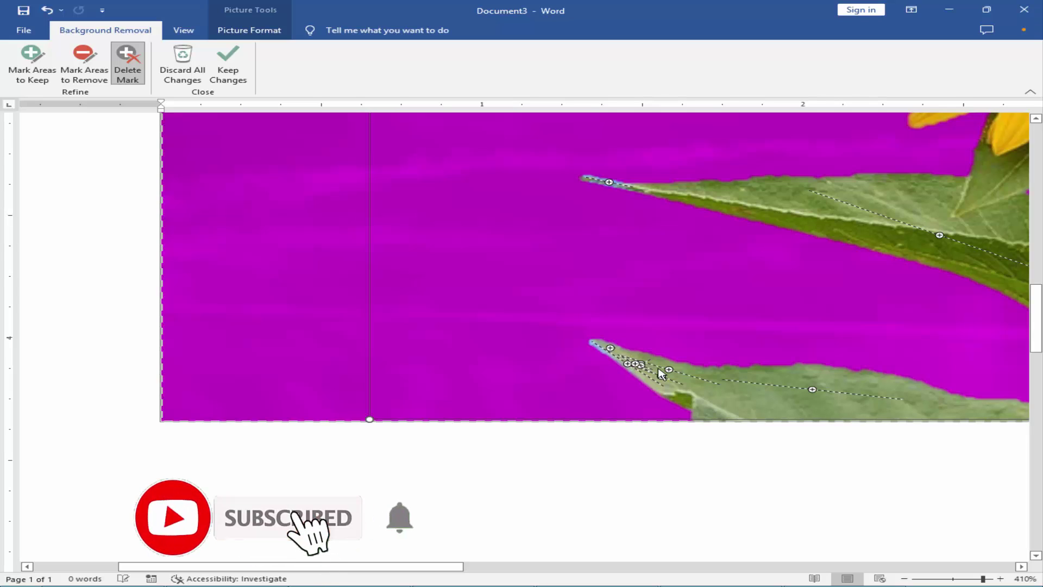
left_click(633, 364)
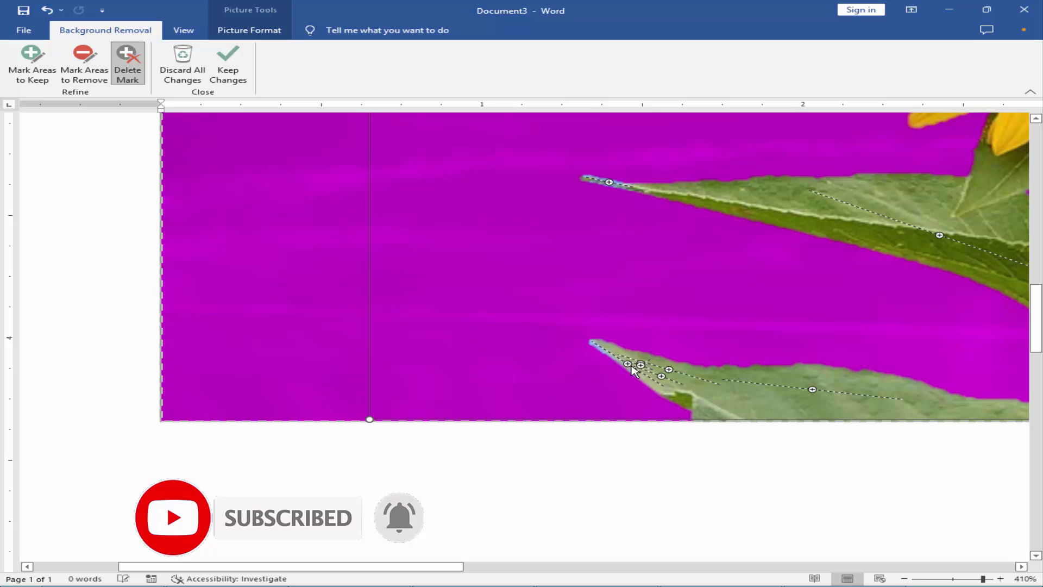
left_click(636, 368)
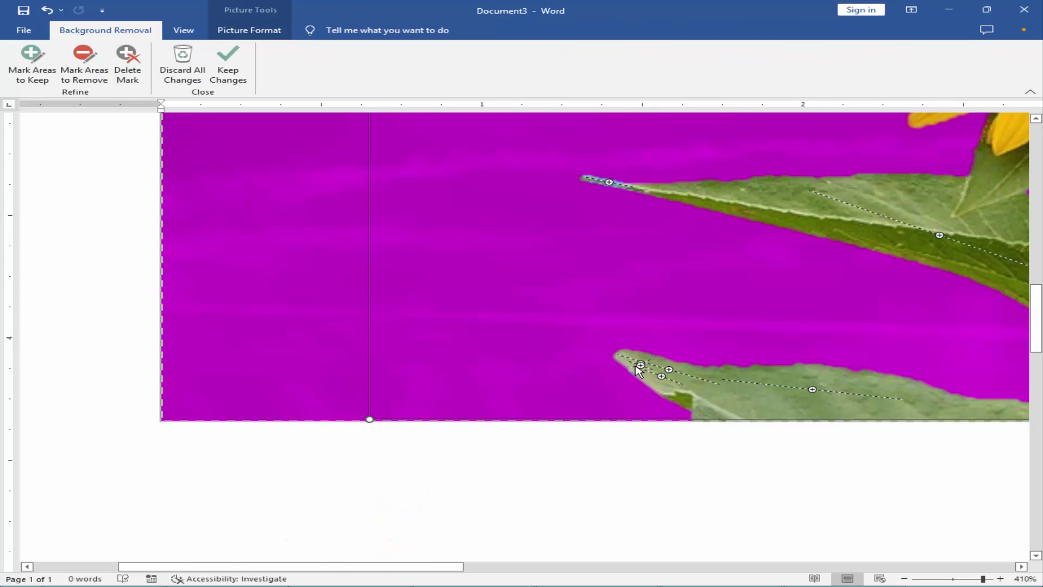
key("ctrl+z")
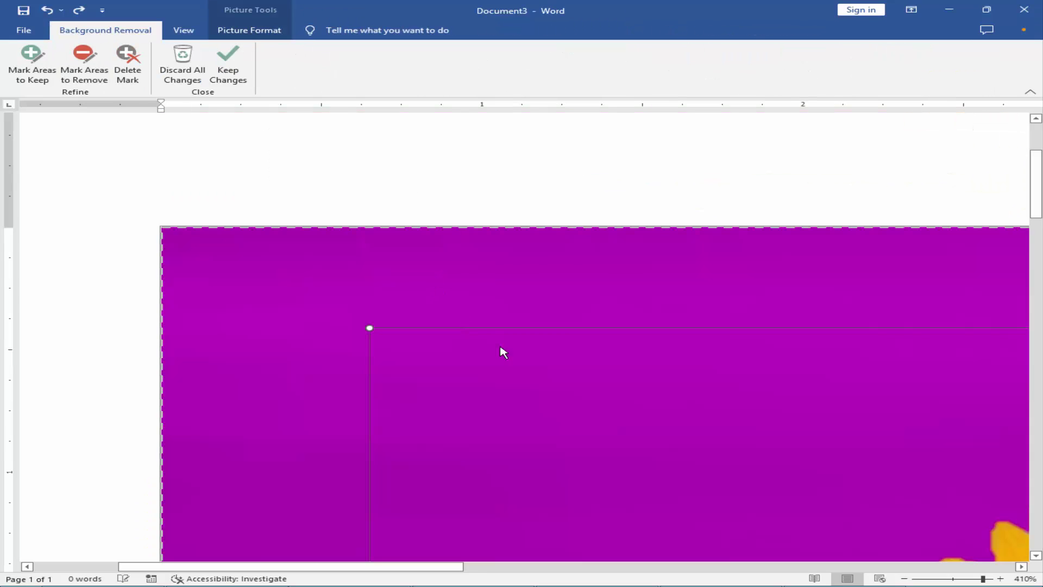
scroll(796, 402, "down", 4, "ctrl")
scroll(797, 402, "down", 8)
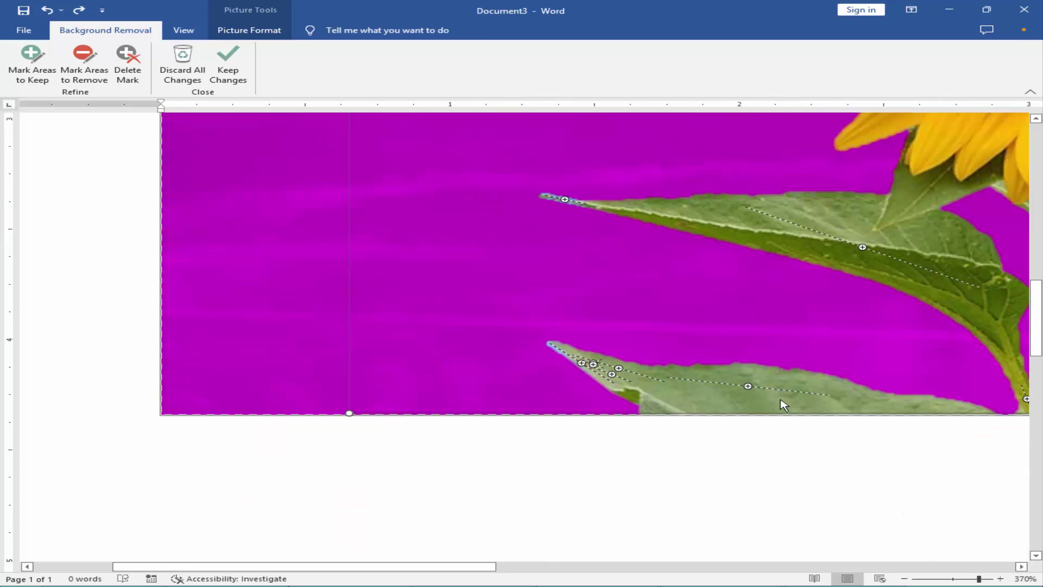
scroll(723, 377, "down", 3, "ctrl")
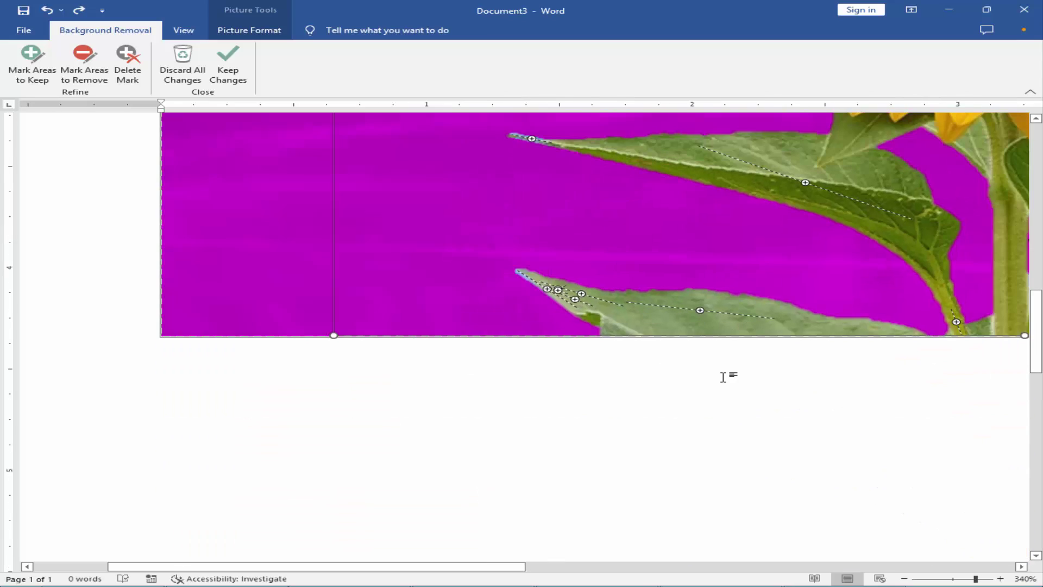
scroll(725, 375, "down", 4, "ctrl")
scroll(724, 380, "up", 5)
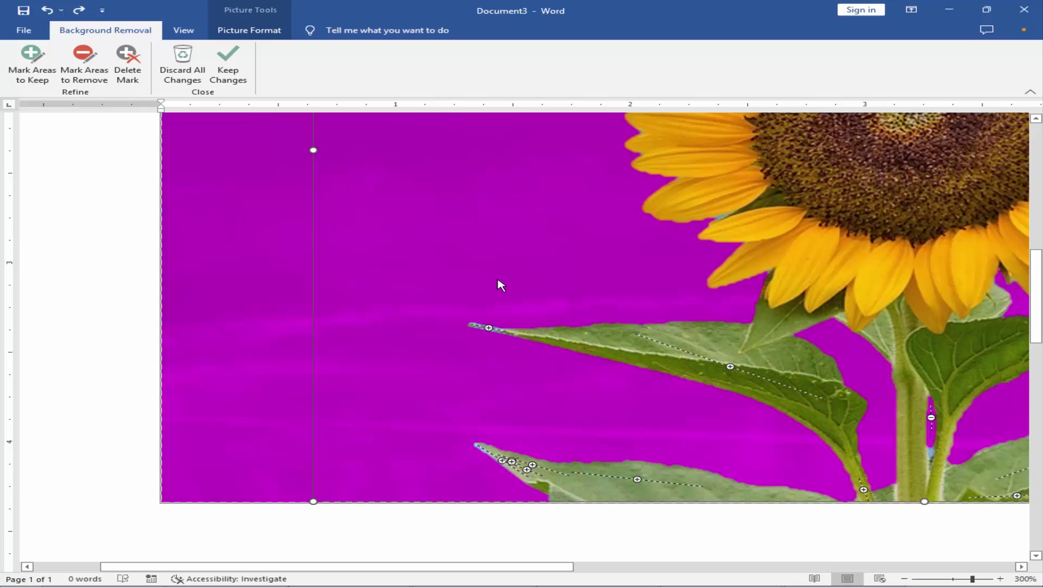
- Add a remove mark on the bluish gap beside the stem, then apply Keep Changes
left_click(84, 62)
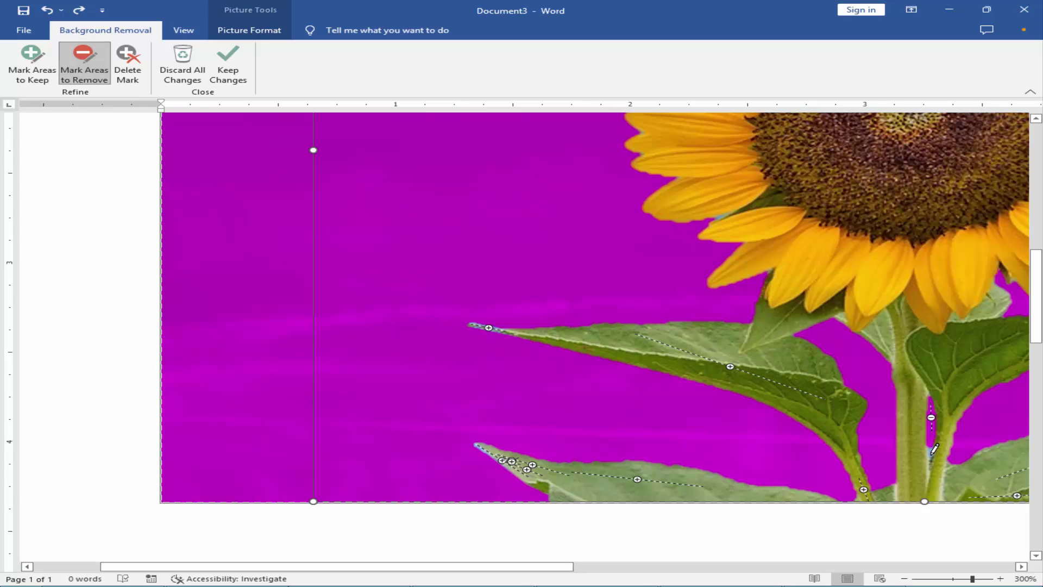
left_click_drag(931, 440, 931, 456)
scroll(794, 402, "down", 10)
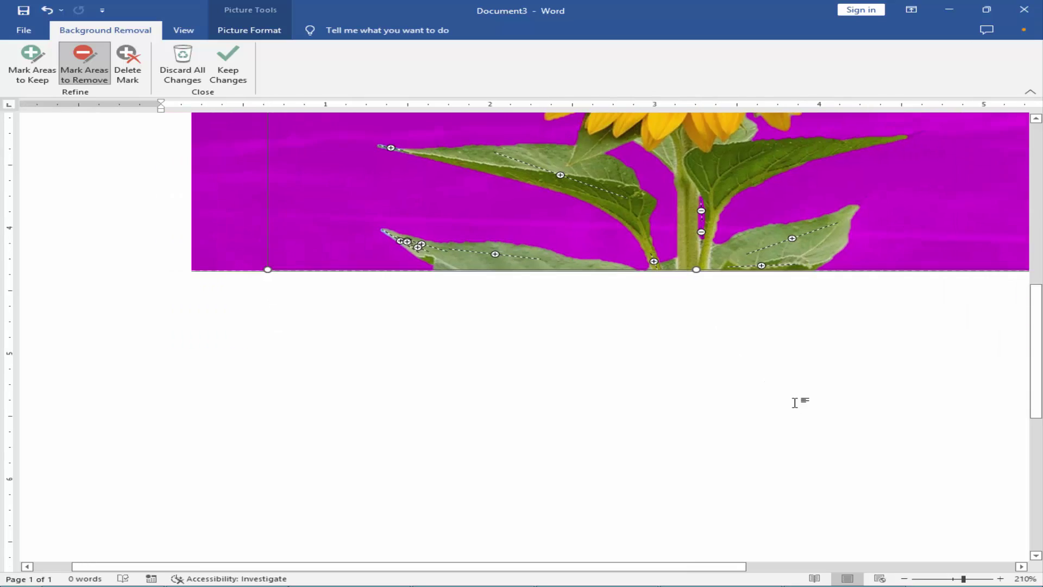
scroll(793, 402, "down", 6)
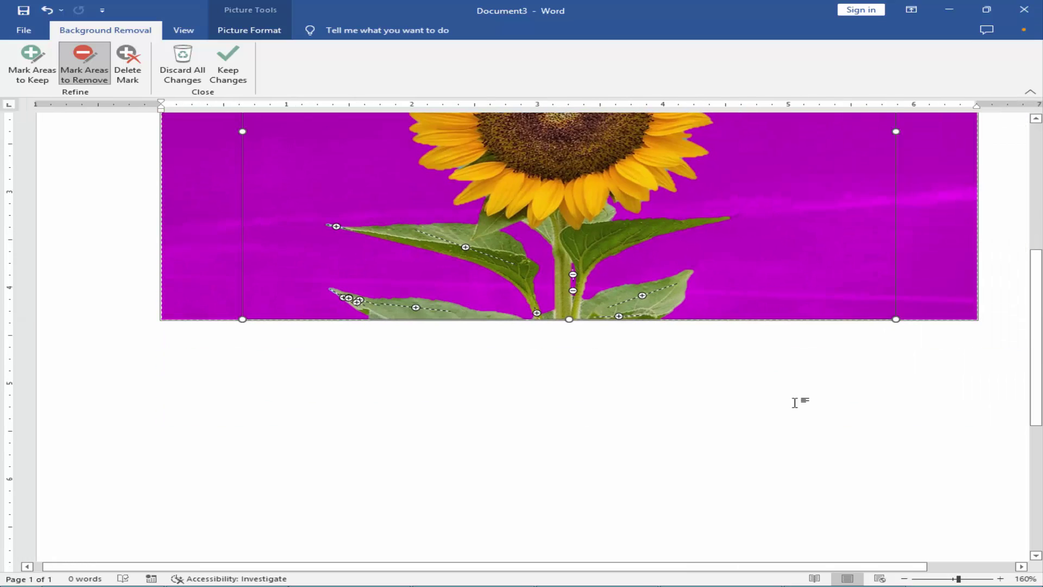
scroll(645, 394, "up", 3)
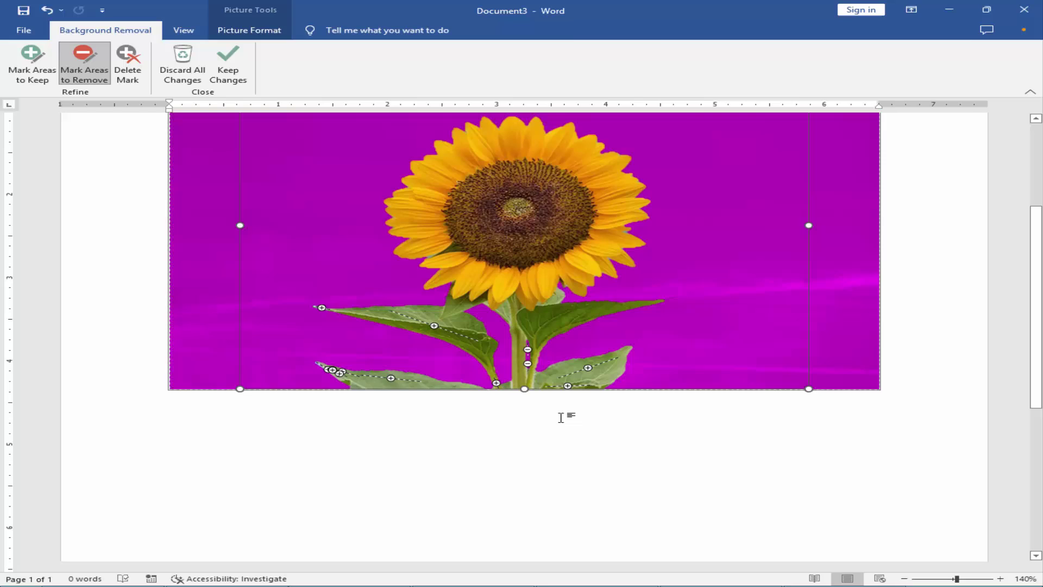
left_click(561, 417)
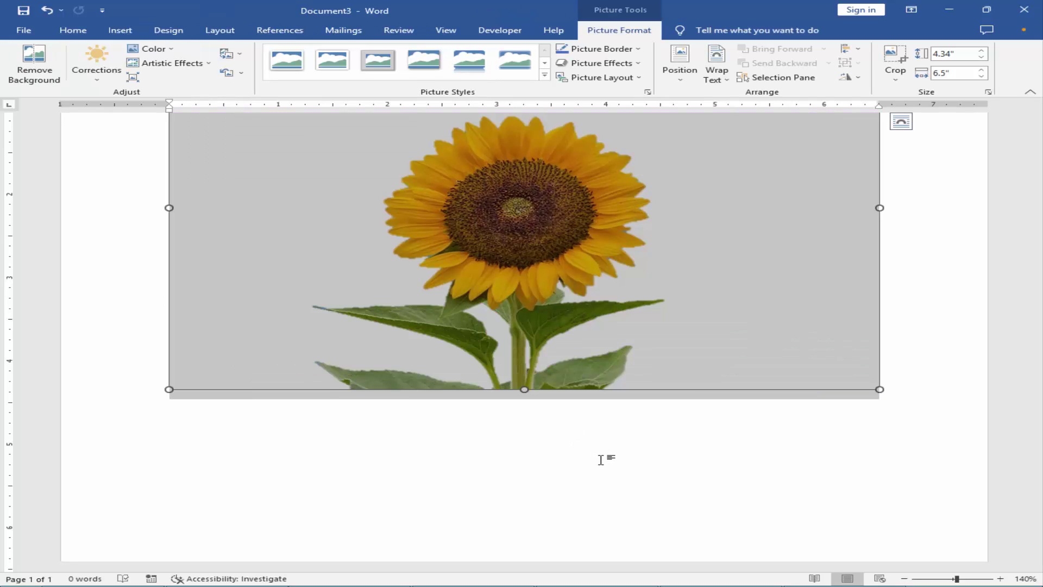
- Deselect the picture to view the background-free sunflower on the white page
left_click(946, 385)
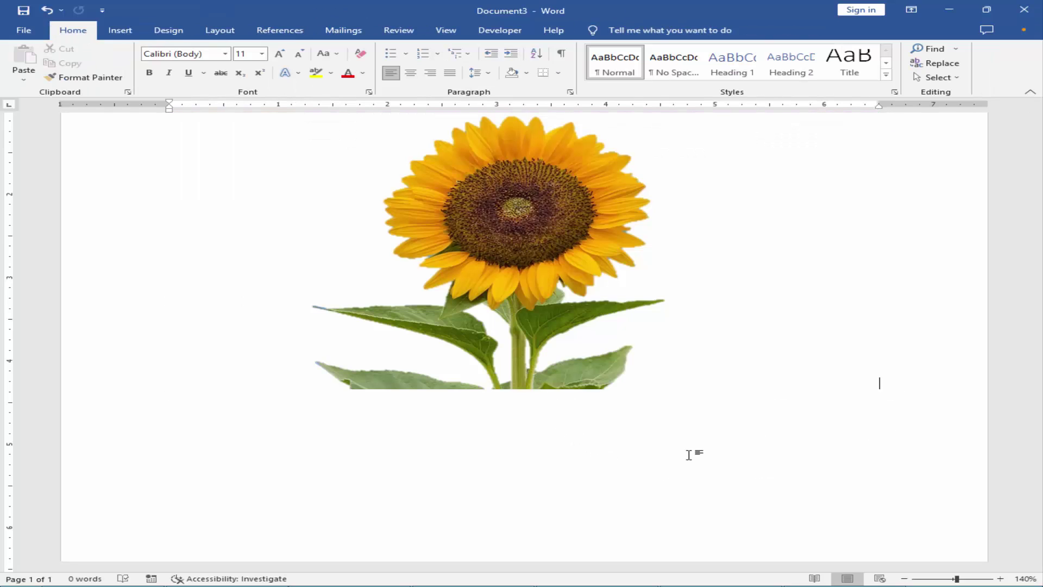
scroll(688, 454, "up", 2)
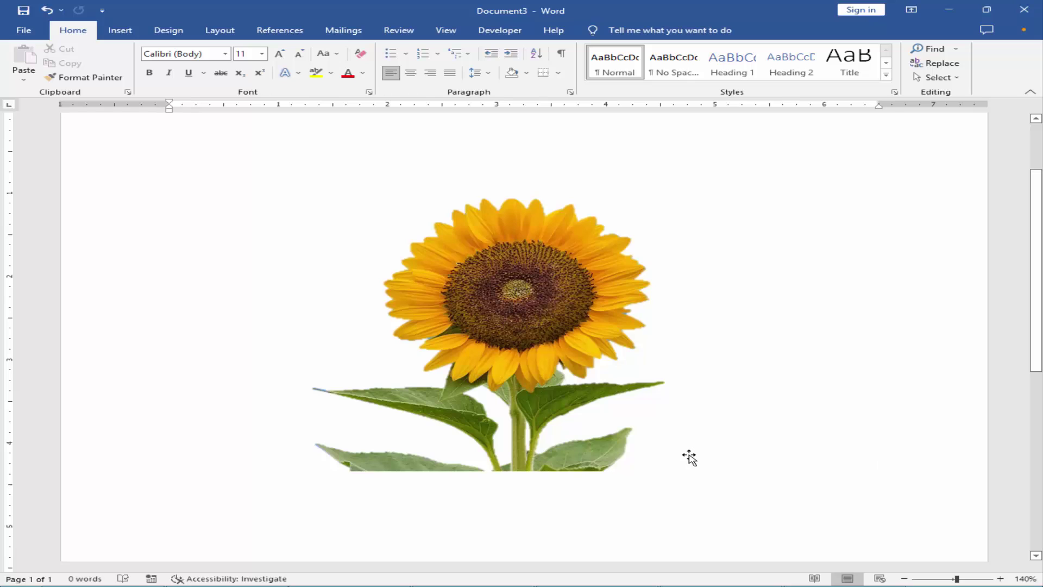
left_click(530, 298)
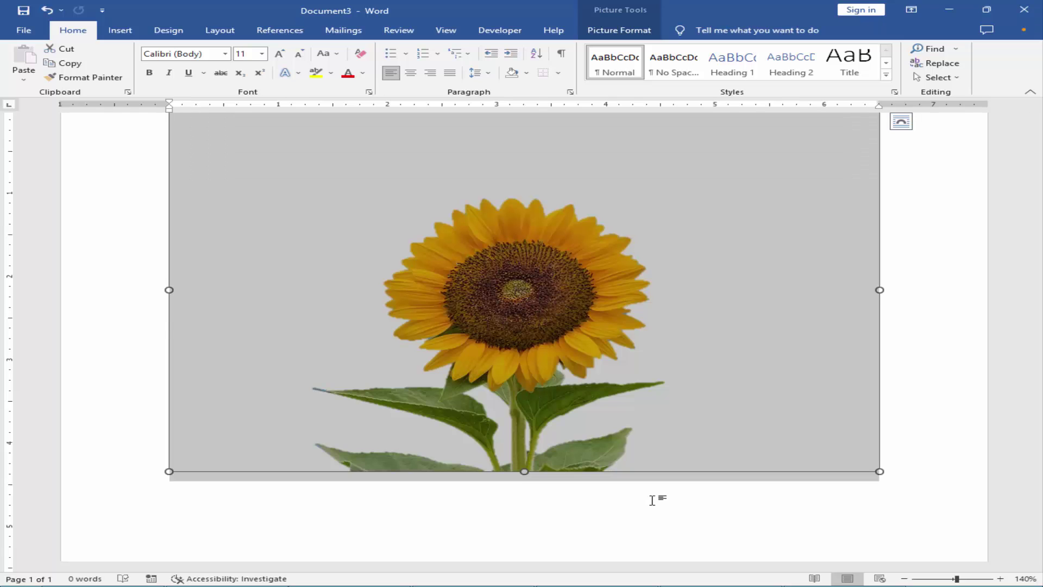
key("ctrl+a")
left_click(959, 437)
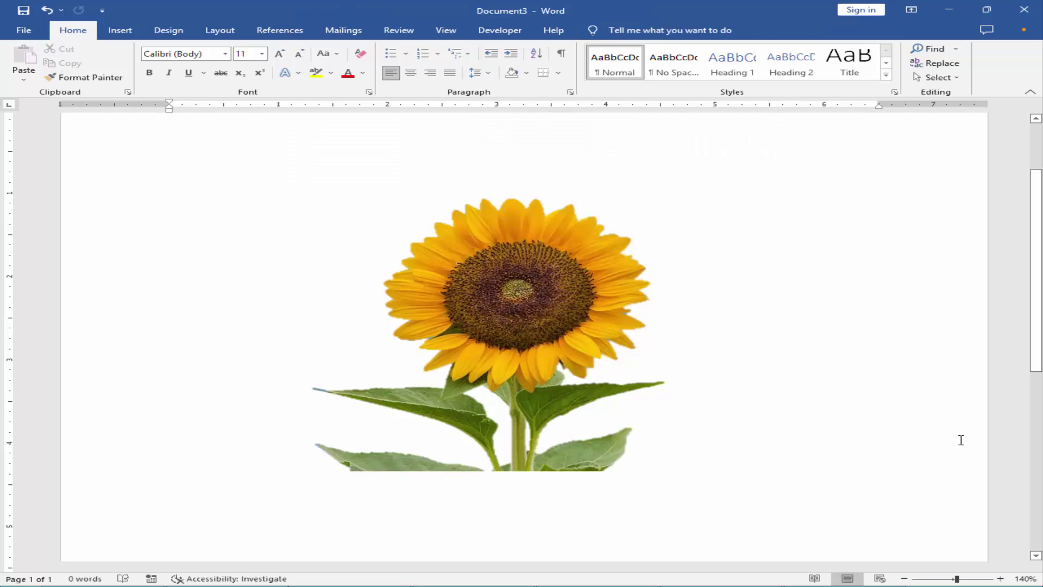